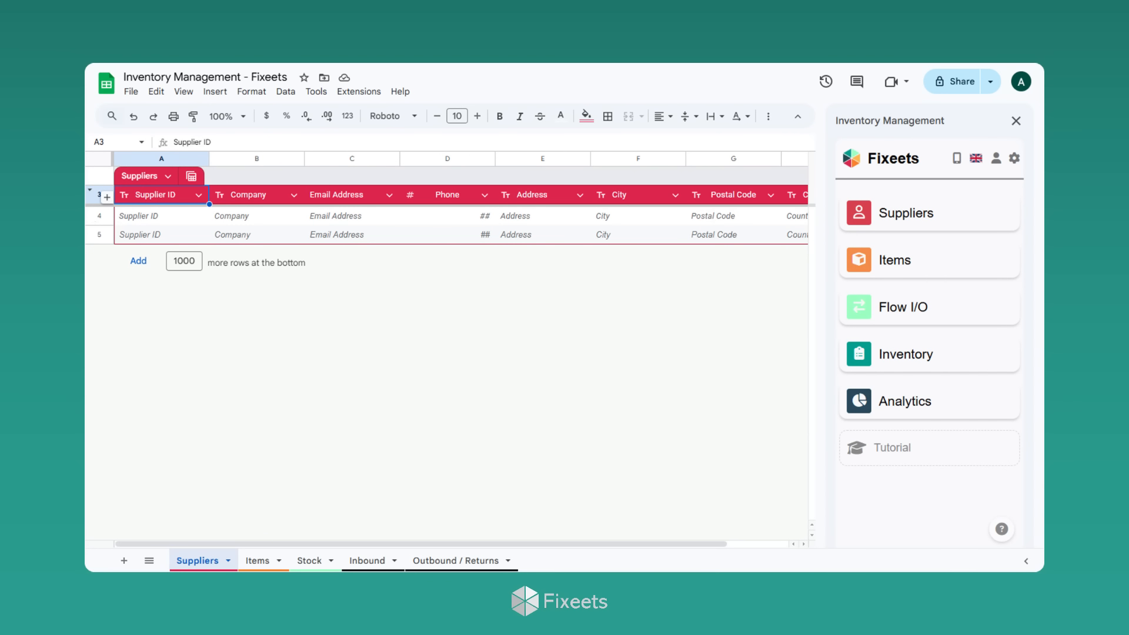
Step: Add the supplier Fixeets SAS in Paris, France, filling in its supplier ID, contact e-mail, phone number, street address and postal code
{"action": "left_click", "coordinate": [1010, 224]}
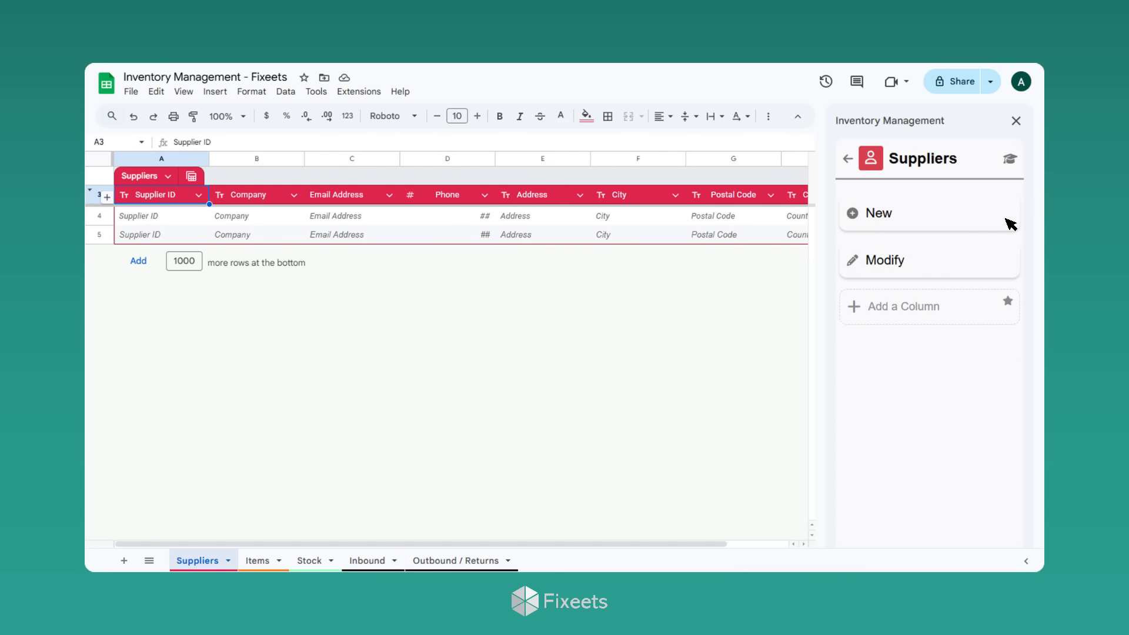
{"action": "left_click", "coordinate": [1010, 224]}
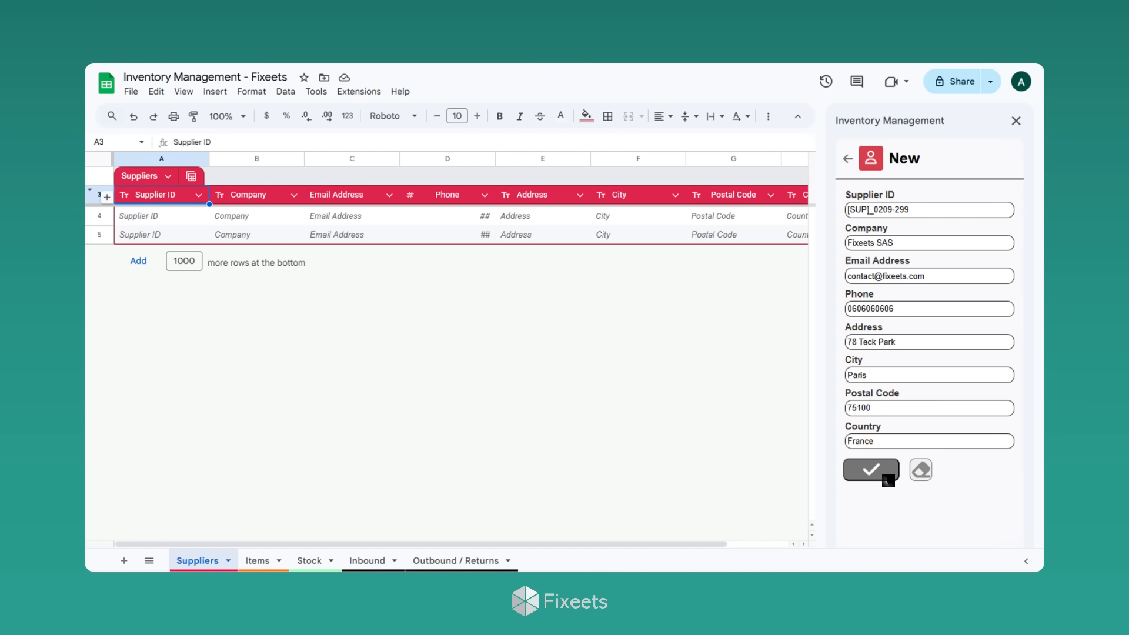
{"action": "left_click", "coordinate": [887, 479]}
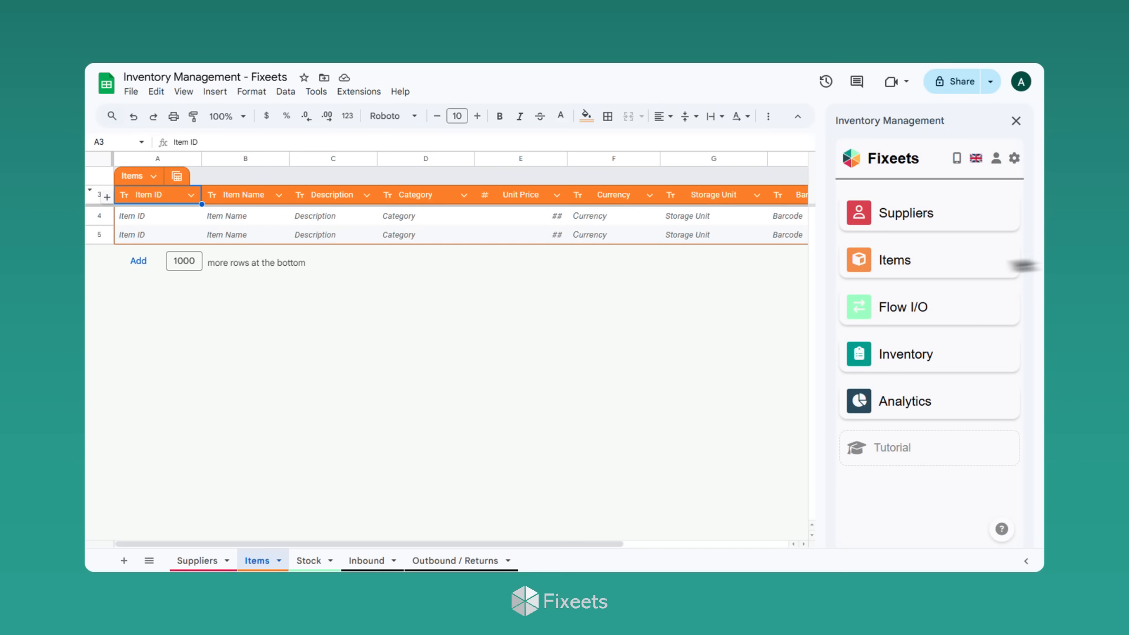
{"action": "left_click", "coordinate": [1005, 262]}
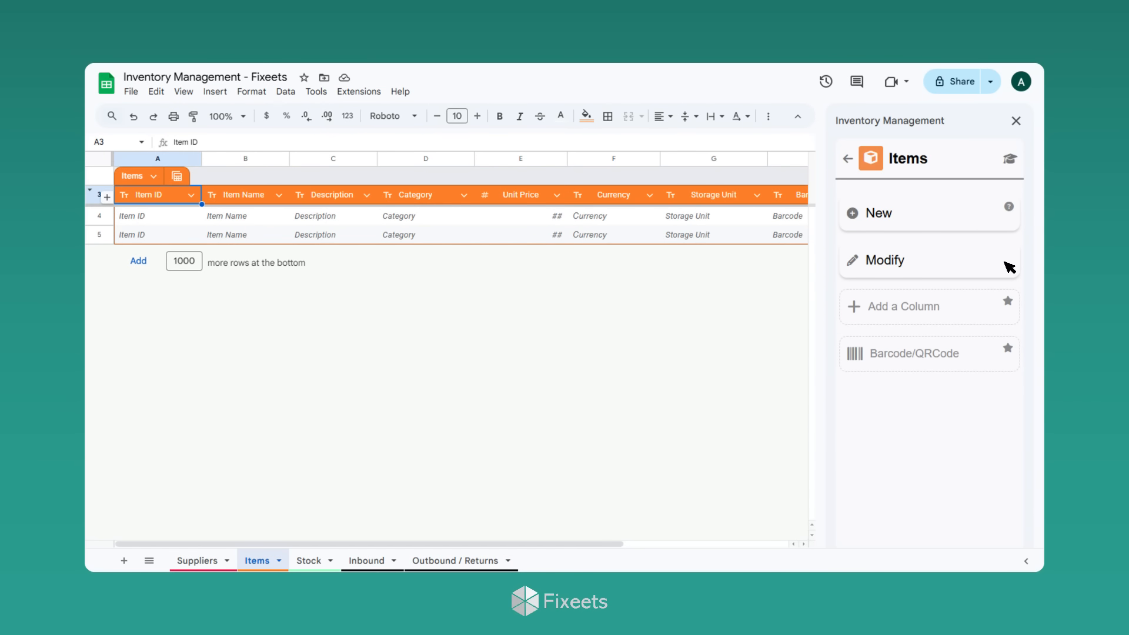
{"action": "left_click", "coordinate": [1000, 223]}
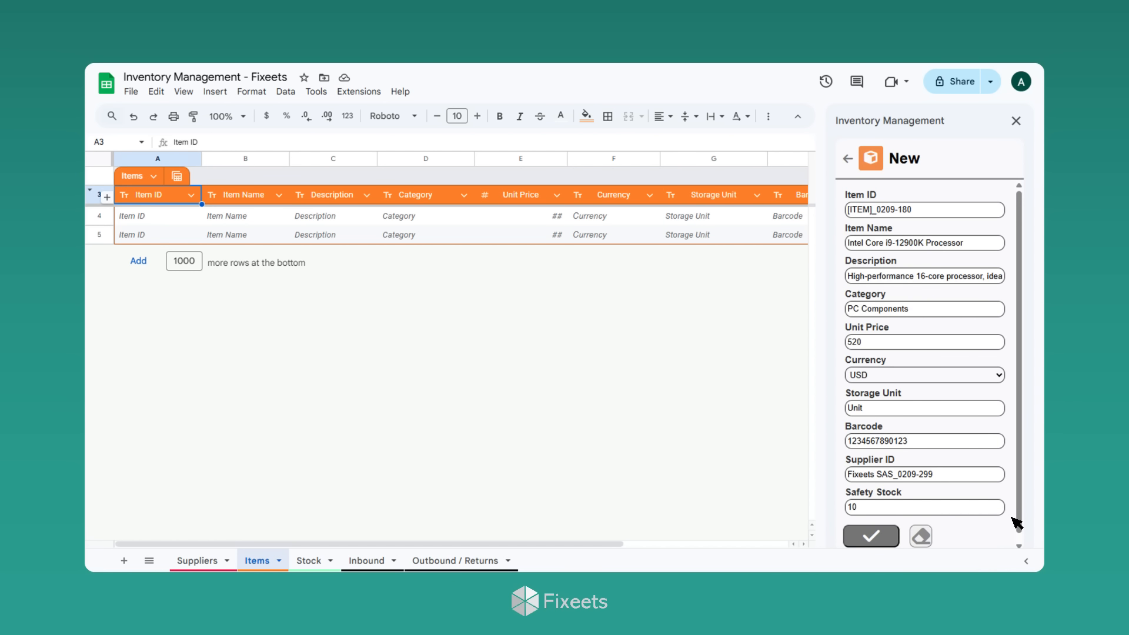
{"action": "left_click", "coordinate": [885, 540]}
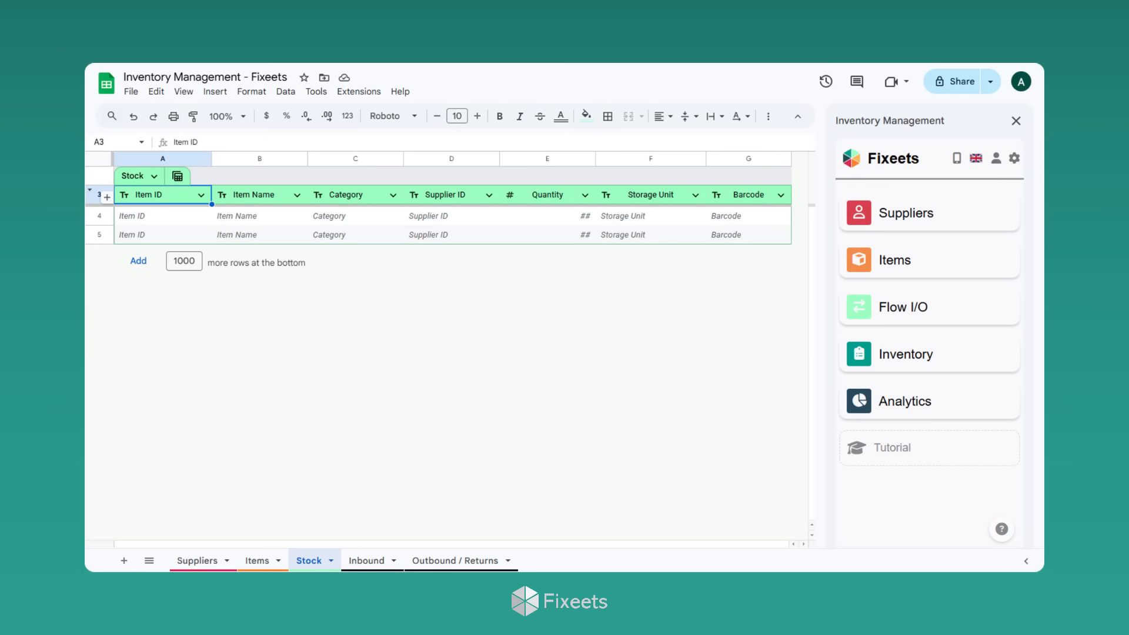
Step: Record a new inbound stock movement of 15 units of the Intel Core i9-12900K Processor
{"action": "left_click", "coordinate": [1004, 317]}
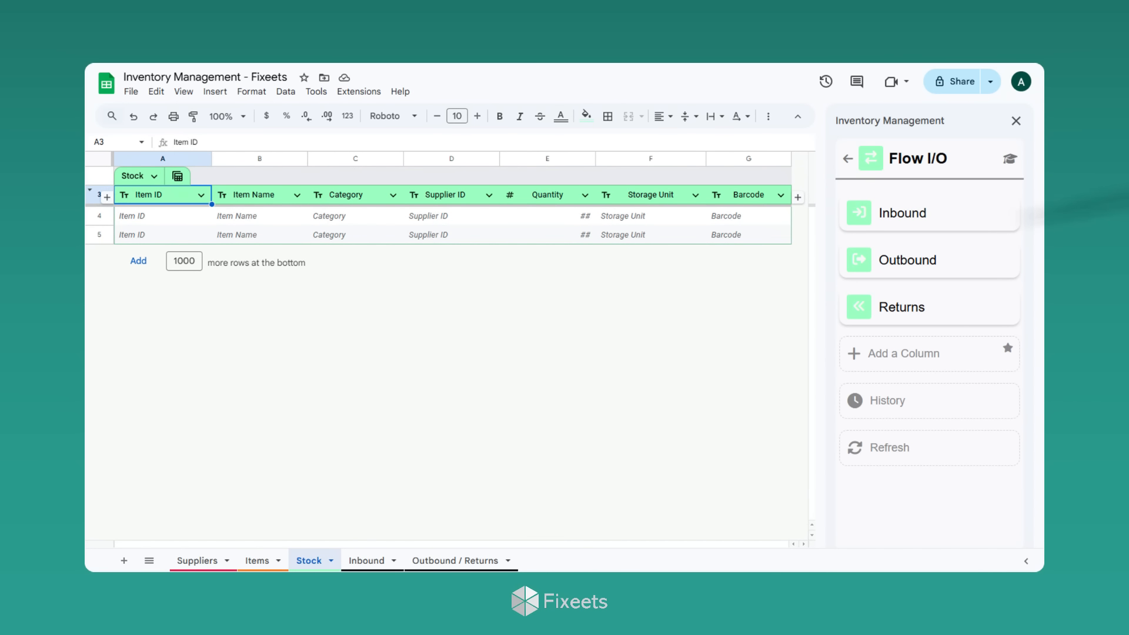
{"action": "left_click", "coordinate": [1011, 222]}
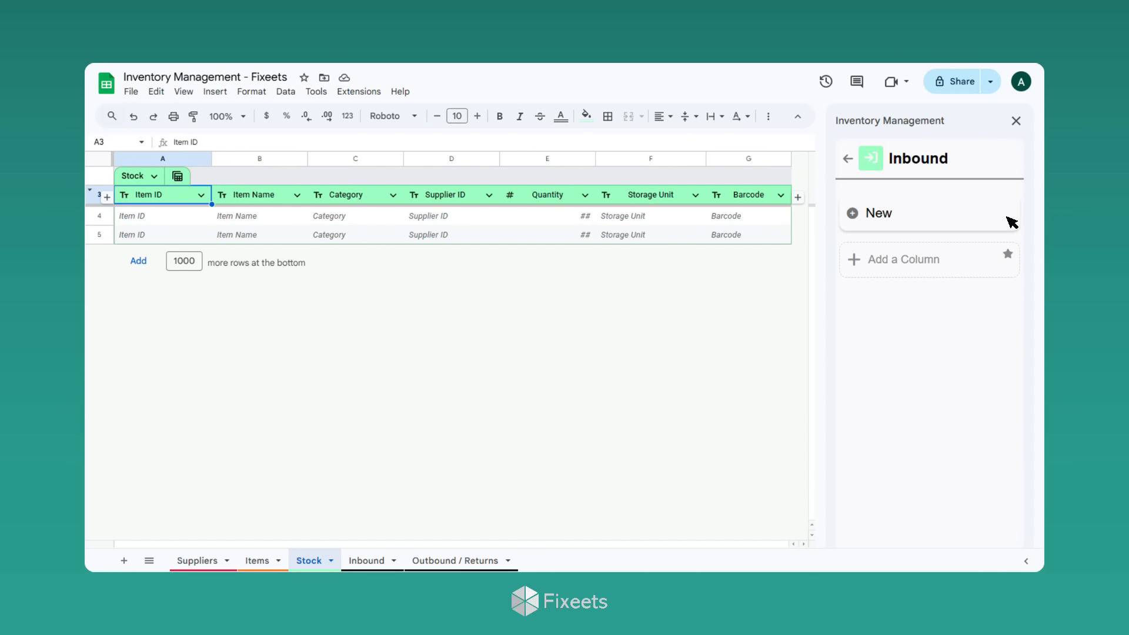
{"action": "left_click", "coordinate": [1011, 221]}
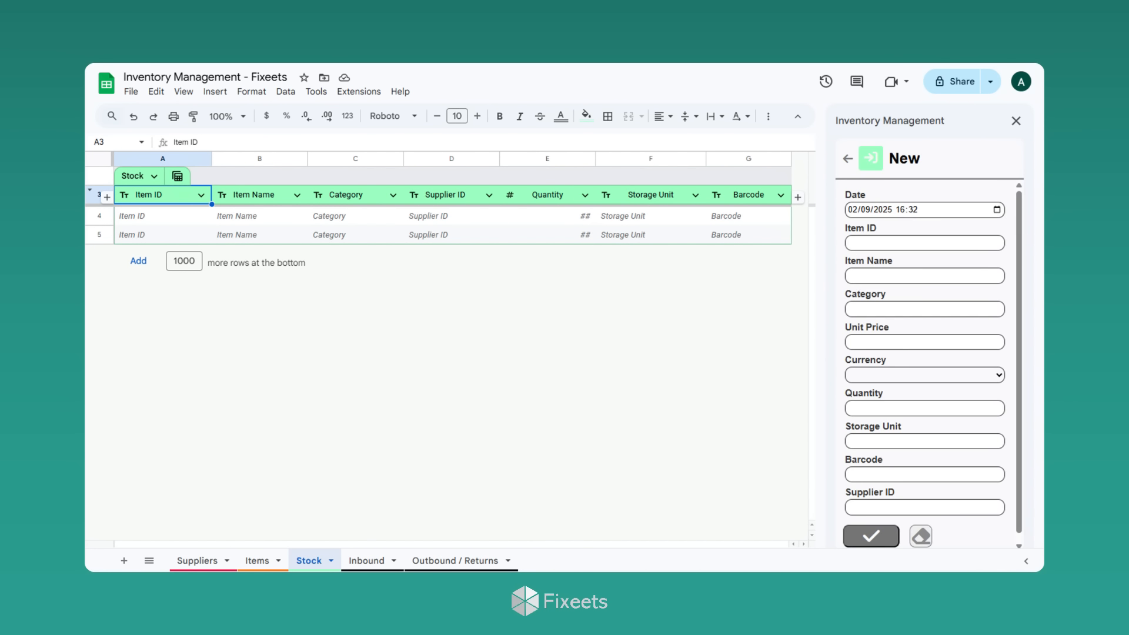
{"action": "left_click", "coordinate": [999, 247]}
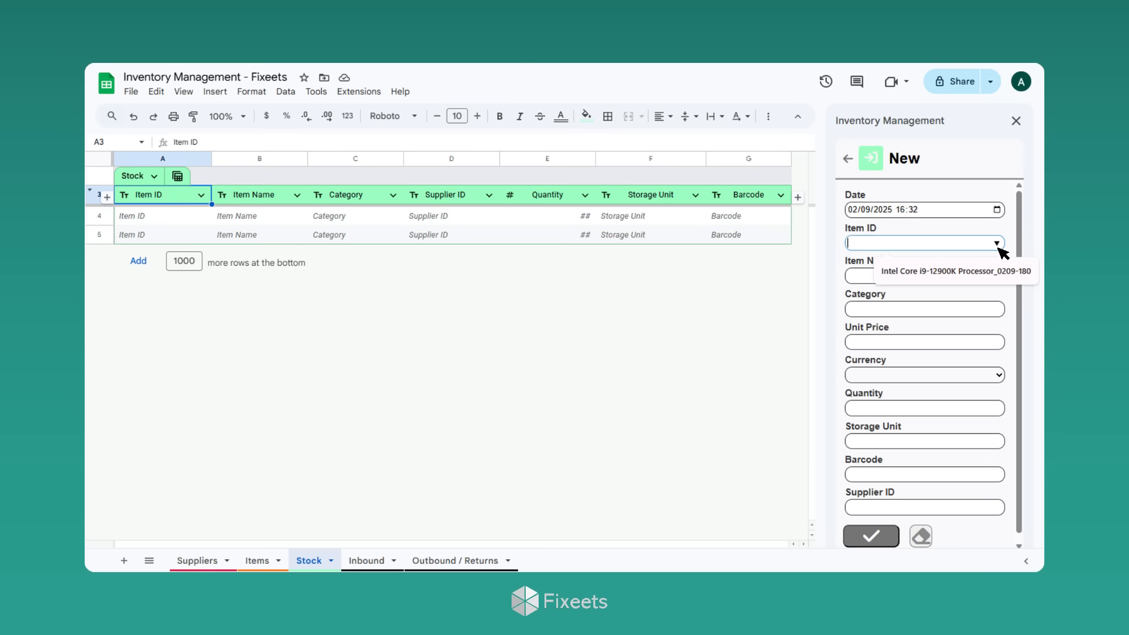
{"action": "left_click", "coordinate": [956, 279]}
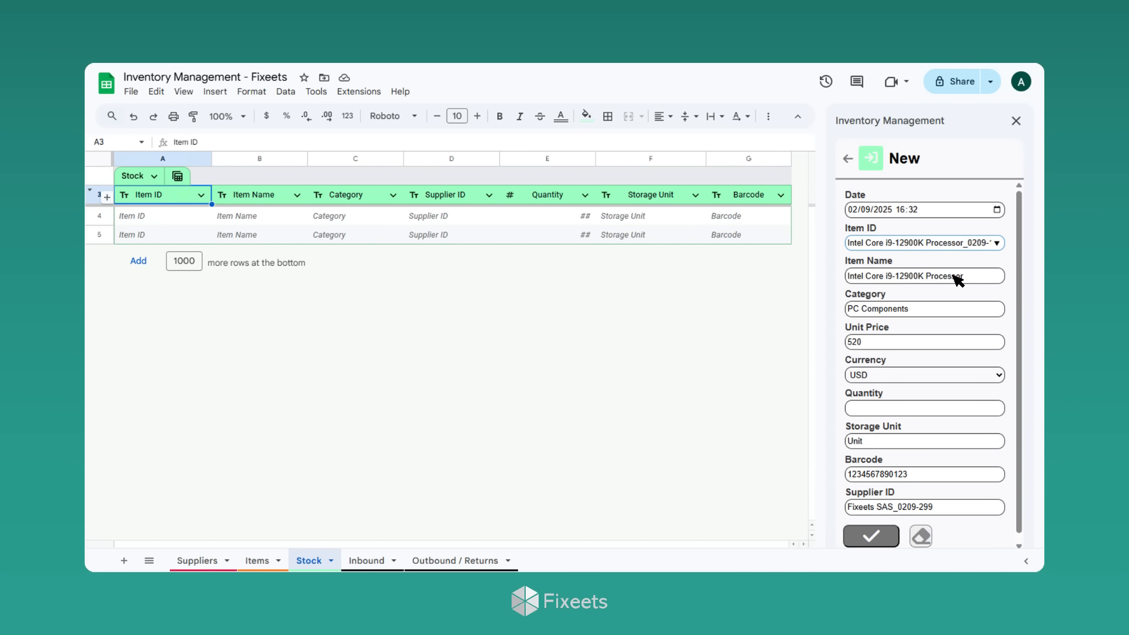
{"action": "left_click", "coordinate": [958, 418]}
{"action": "type", "text": "15"}
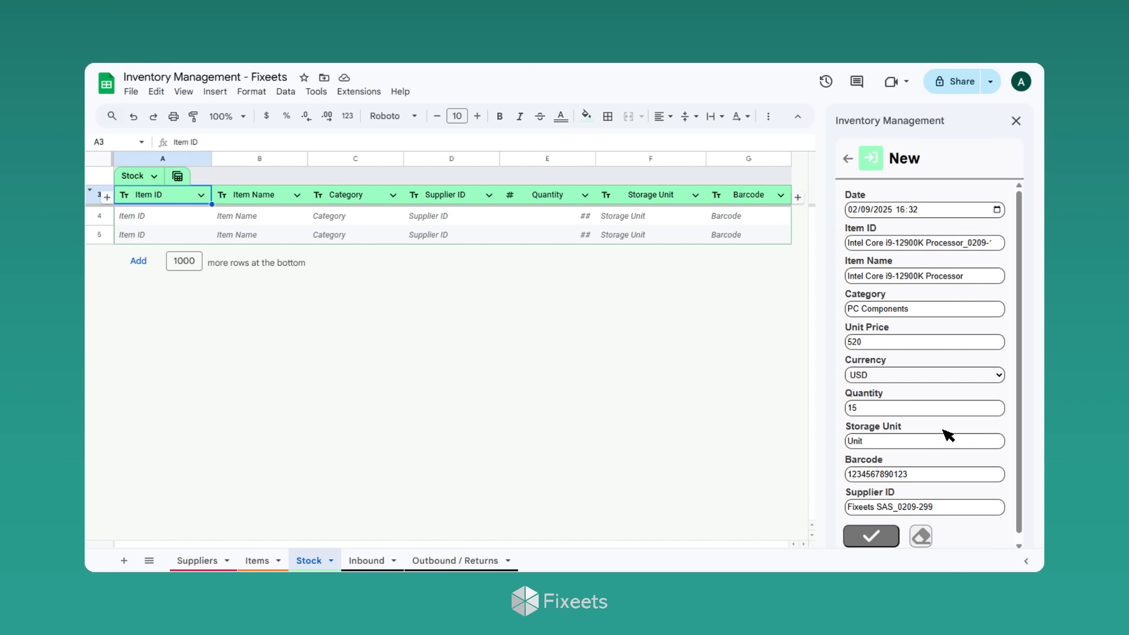
{"action": "left_click", "coordinate": [886, 541]}
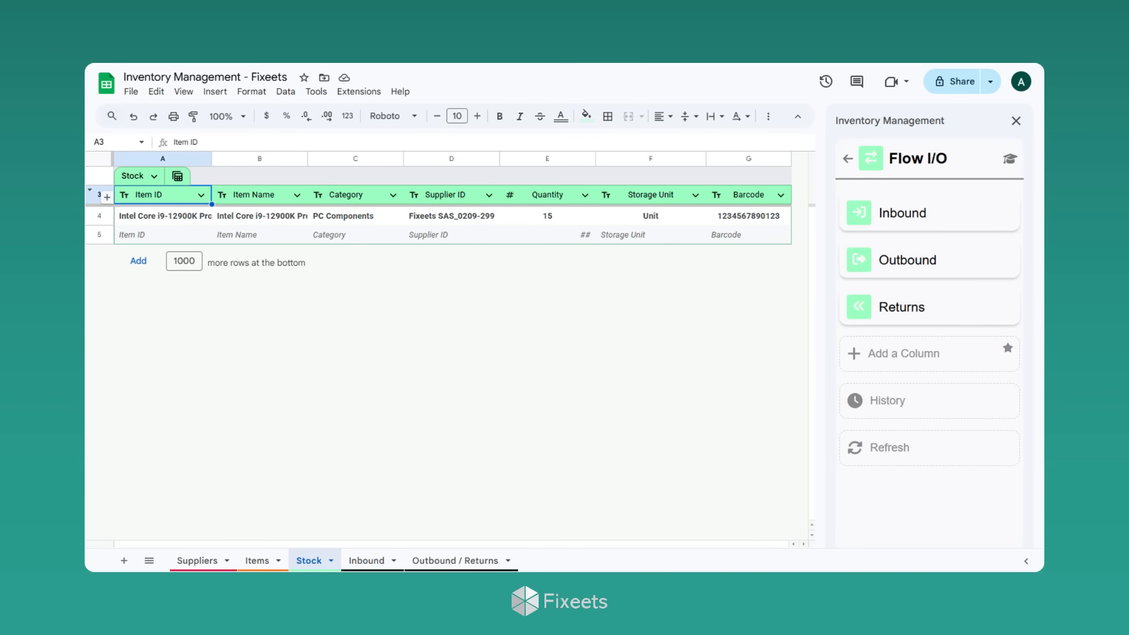
Step: Record a new outbound stock movement of 10 units of the Intel Core i9-12900K Processor
{"action": "left_click", "coordinate": [1010, 269]}
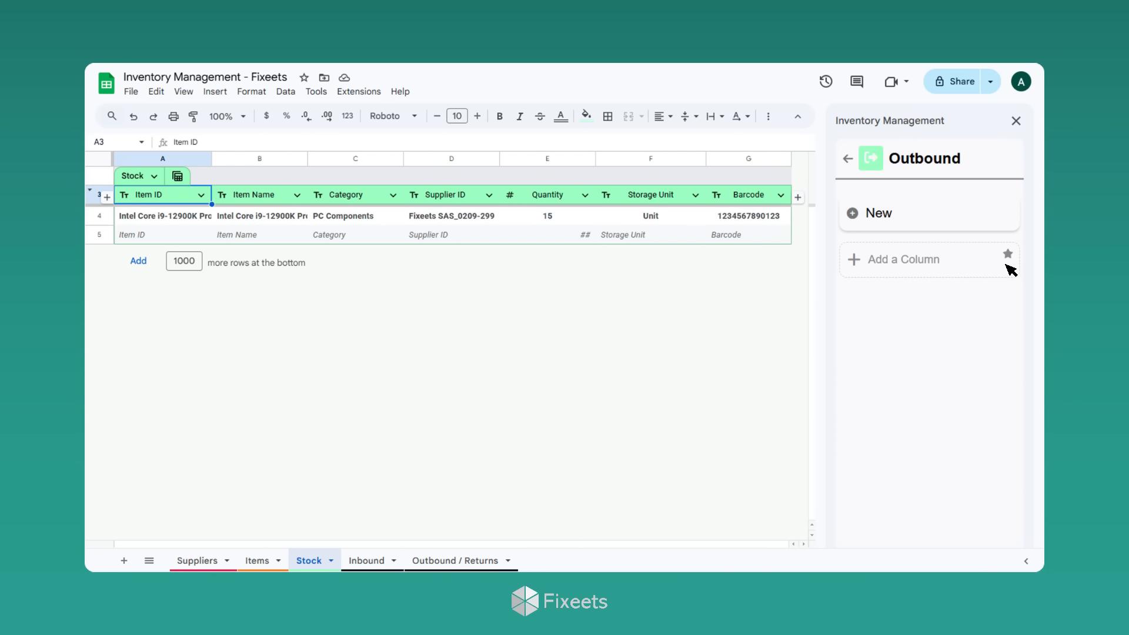
{"action": "left_click", "coordinate": [1010, 221]}
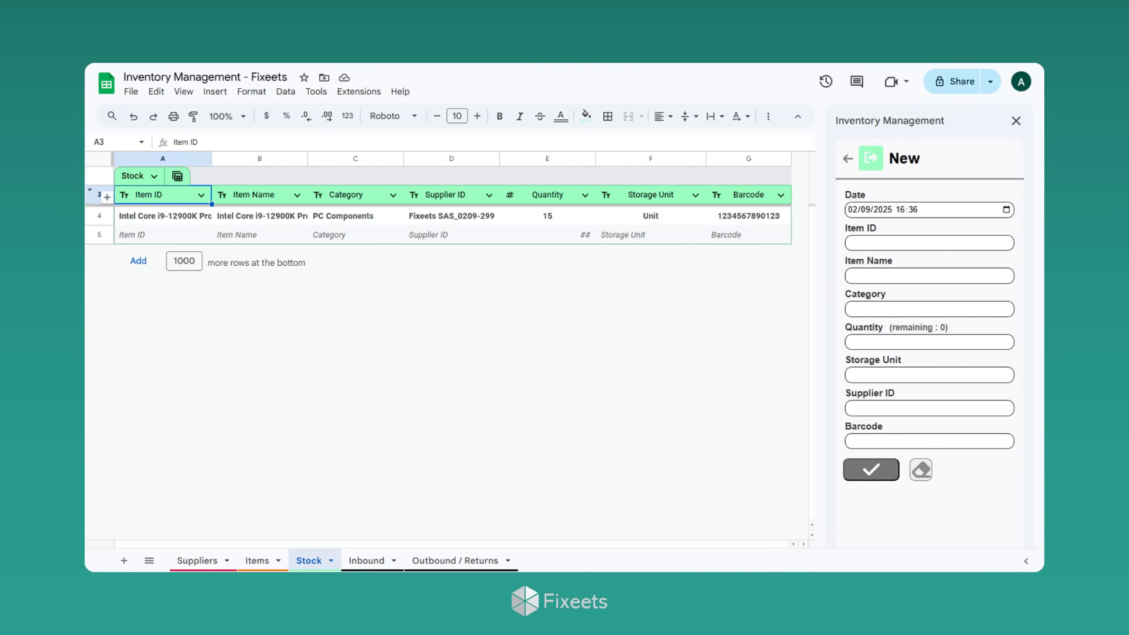
{"action": "left_click", "coordinate": [999, 243]}
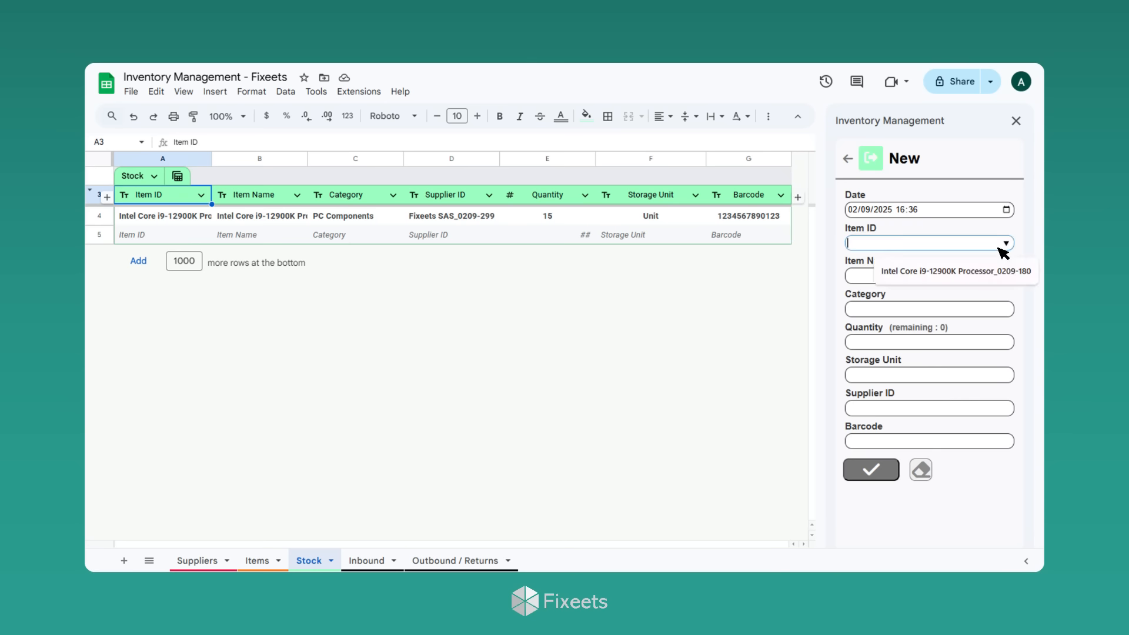
{"action": "left_click", "coordinate": [956, 272]}
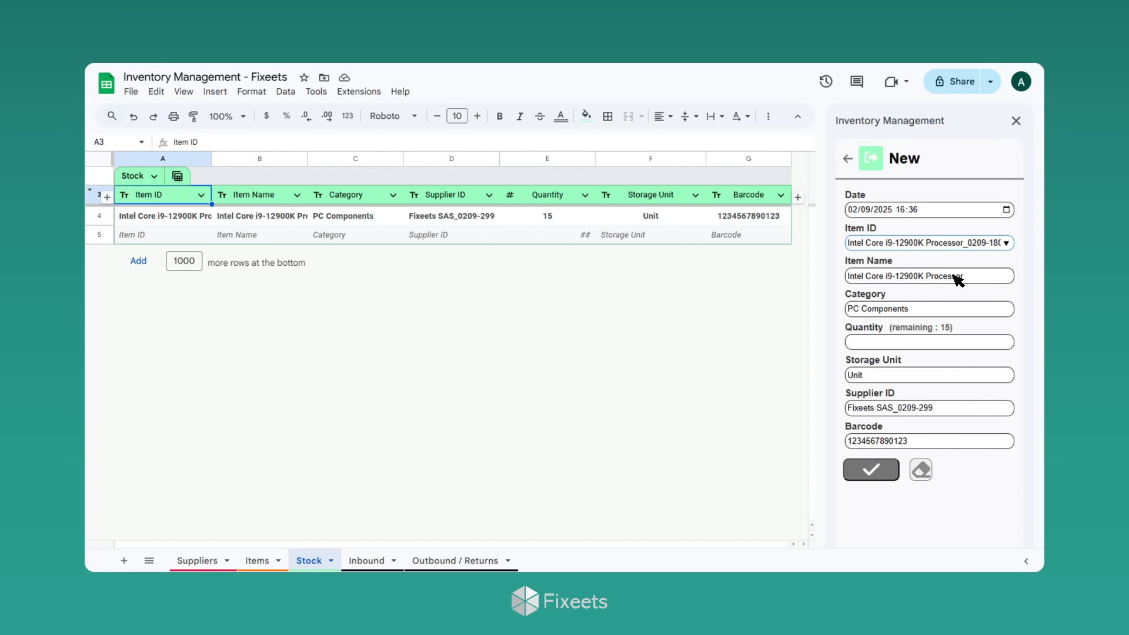
{"action": "left_click", "coordinate": [957, 342]}
{"action": "type", "text": "10"}
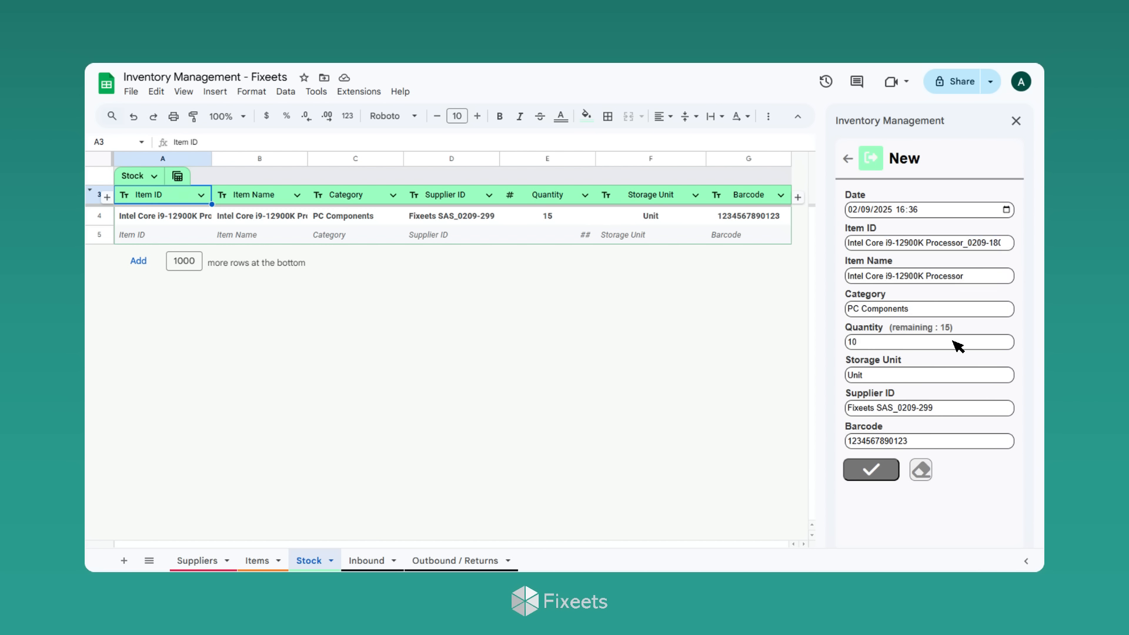
{"action": "left_click", "coordinate": [887, 477]}
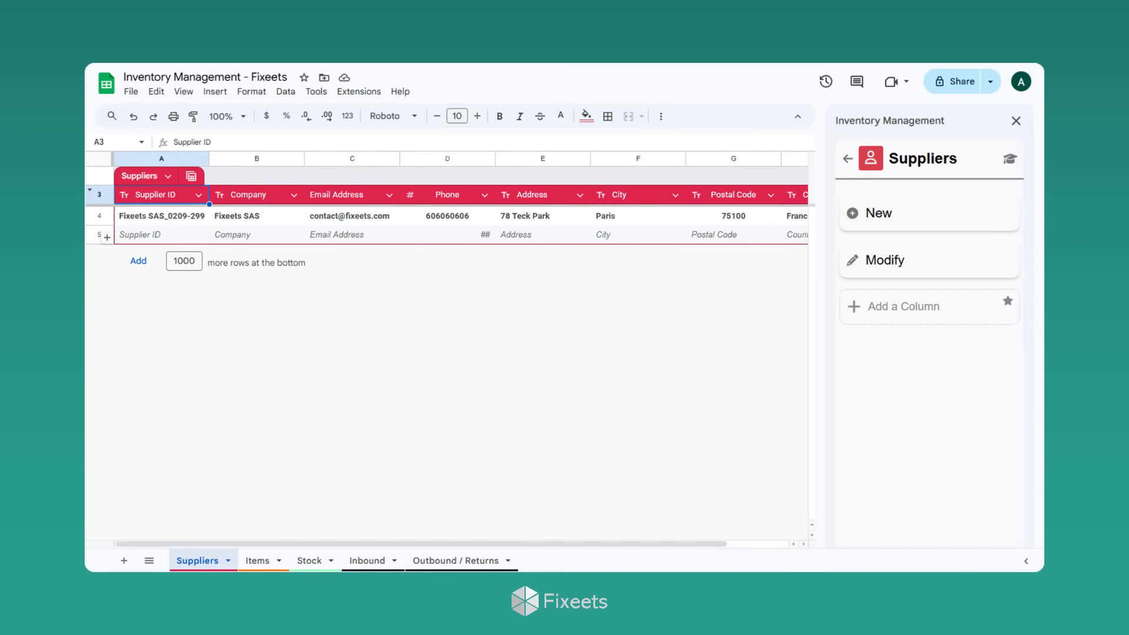
Step: Paste the copied supplier records into the Suppliers sheet and the copied item records into the Items sheet, each starting at cell A4
{"action": "right_click", "coordinate": [202, 222]}
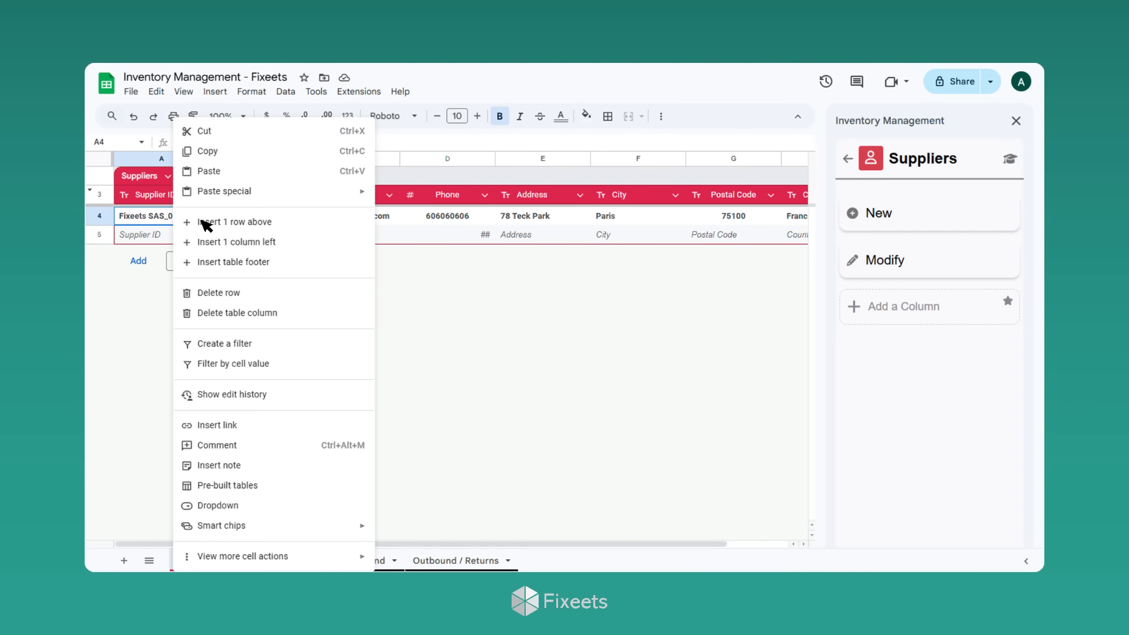
{"action": "left_click", "coordinate": [212, 171]}
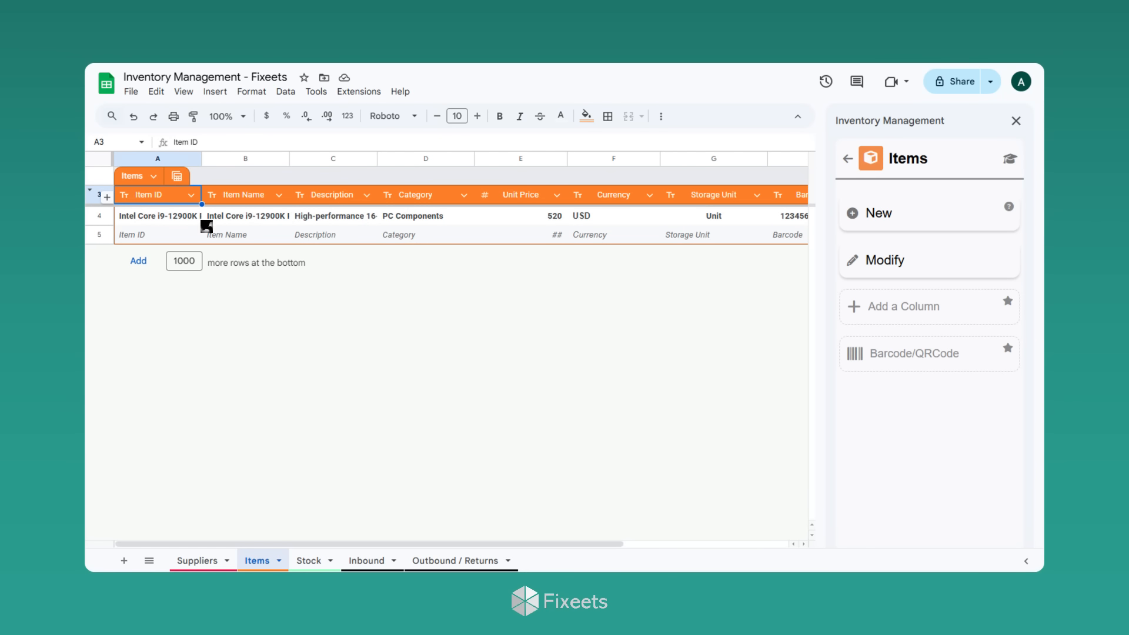
{"action": "right_click", "coordinate": [203, 222]}
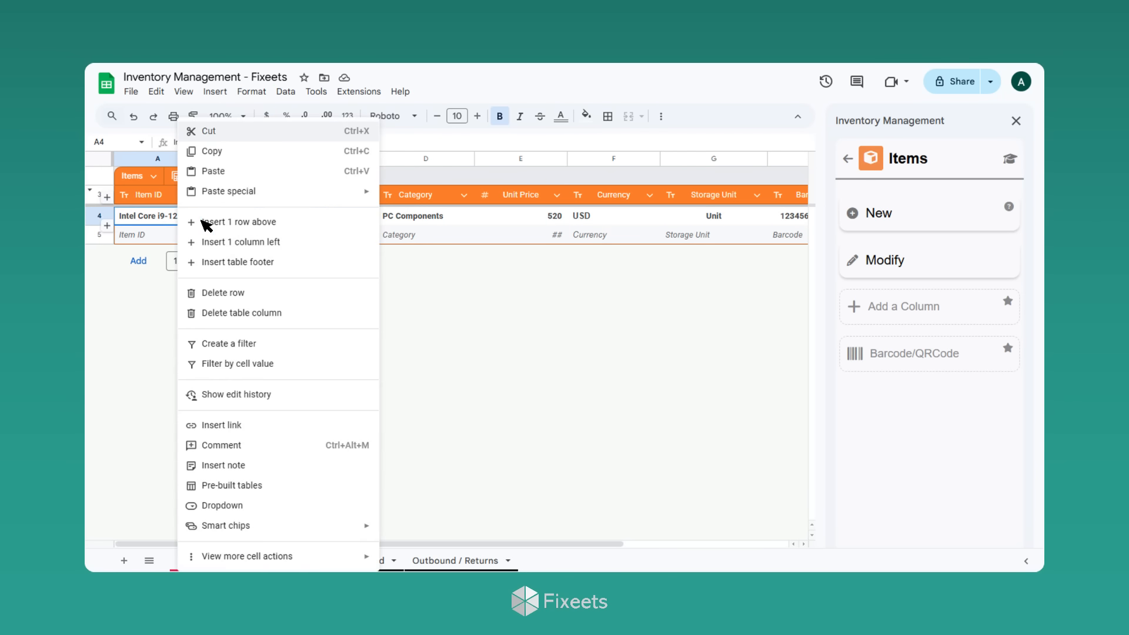
{"action": "left_click", "coordinate": [213, 171]}
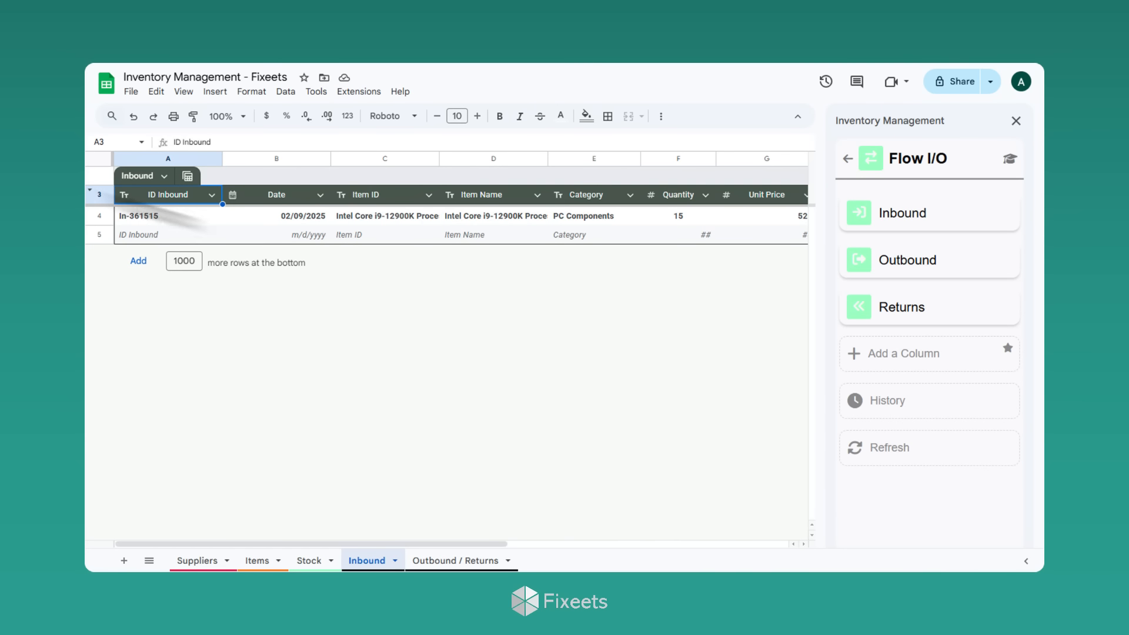
Step: Paste the copied inbound records into the Inbound sheet starting at cell A4 and refresh the stock flow data
{"action": "right_click", "coordinate": [201, 219]}
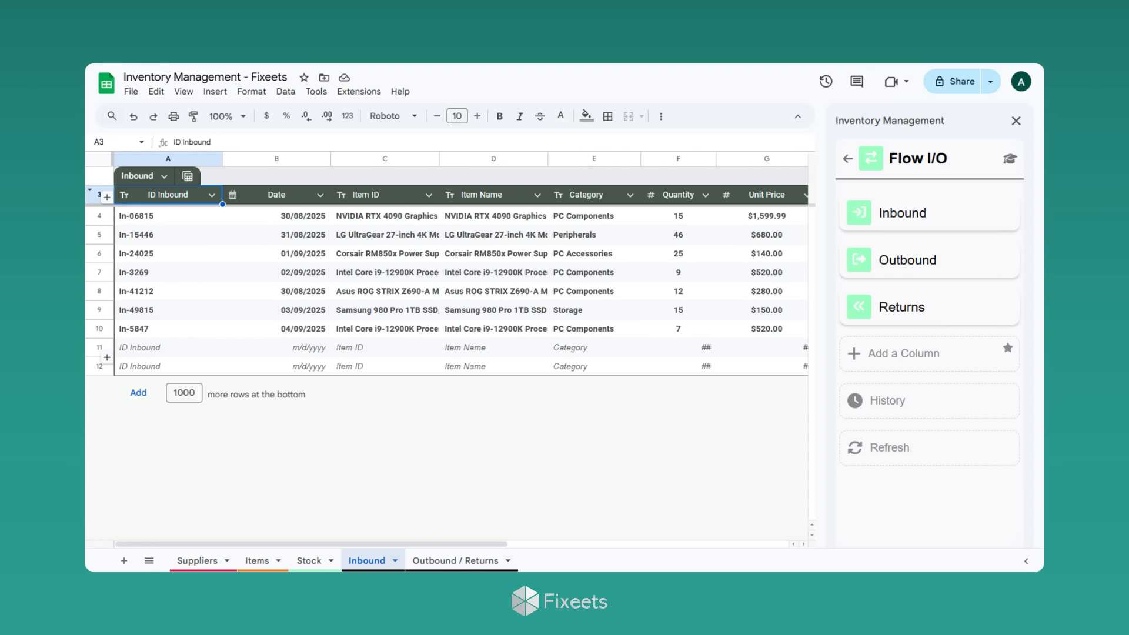
{"action": "left_click", "coordinate": [954, 456]}
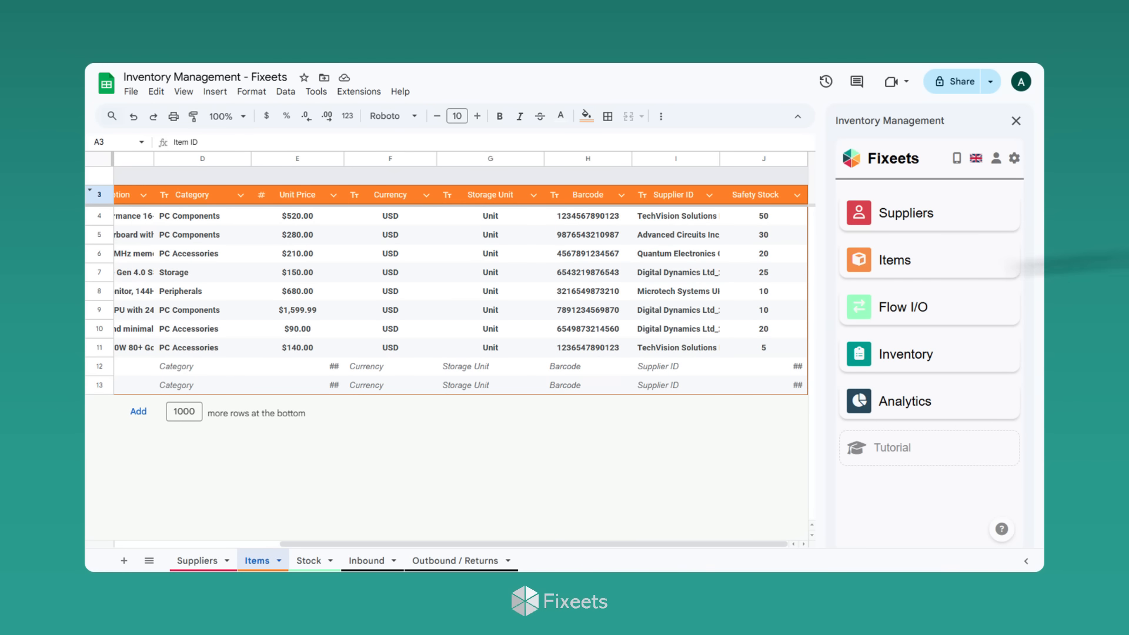
Step: Add a custom column named Brand with type Text to the Items table
{"action": "left_click", "coordinate": [1003, 270]}
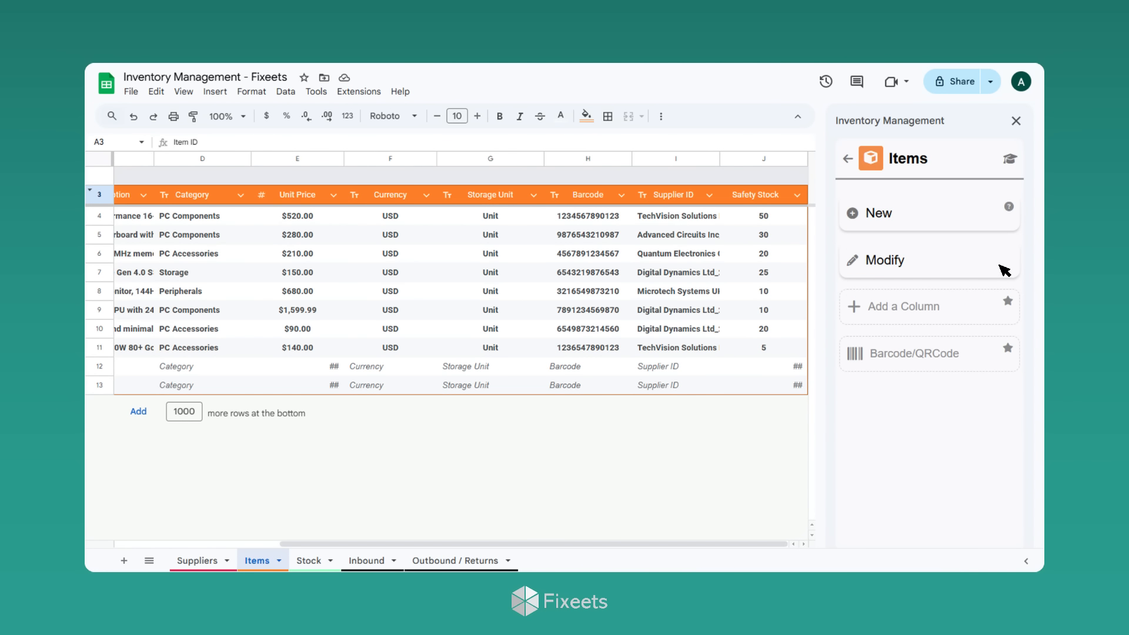
{"action": "left_click", "coordinate": [999, 318]}
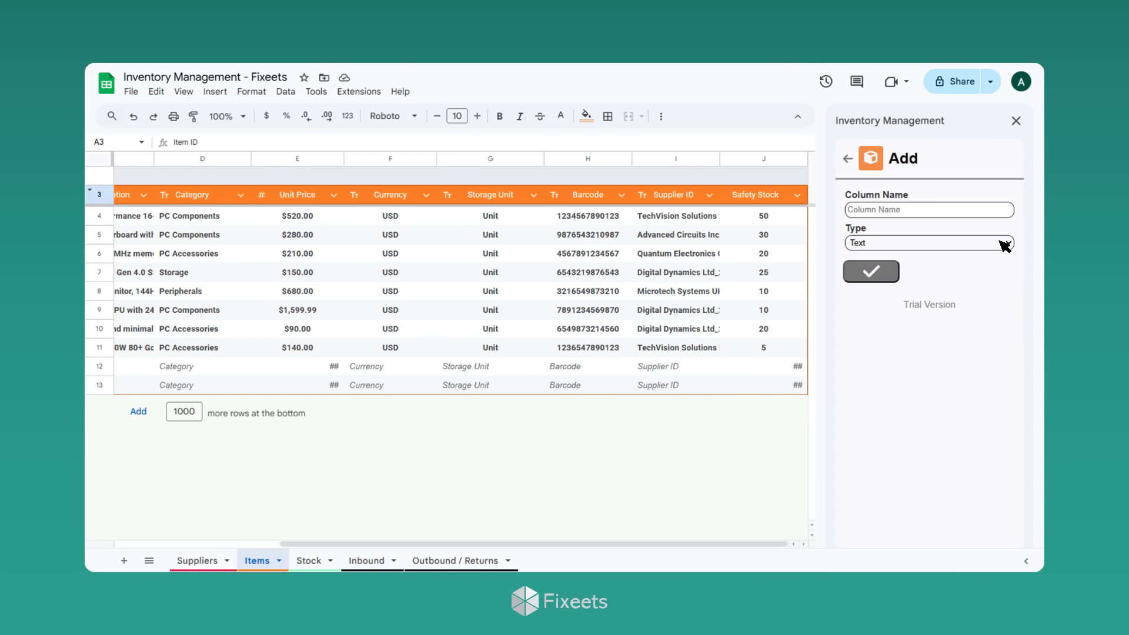
{"action": "left_click", "coordinate": [1005, 216]}
{"action": "type", "text": "Brand"}
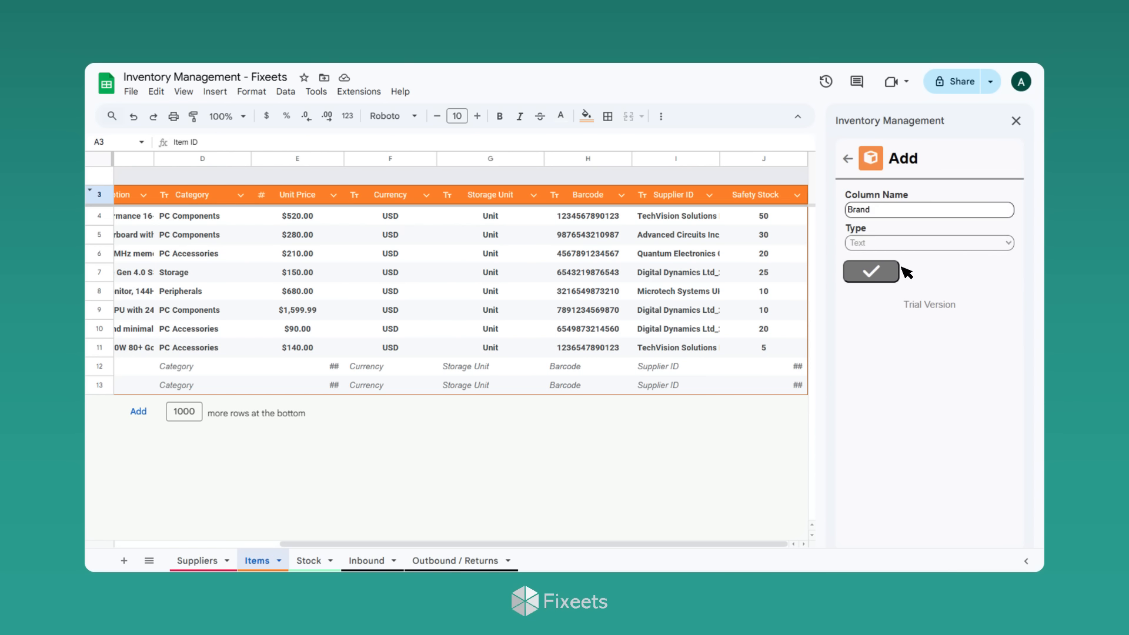
{"action": "left_click", "coordinate": [883, 279]}
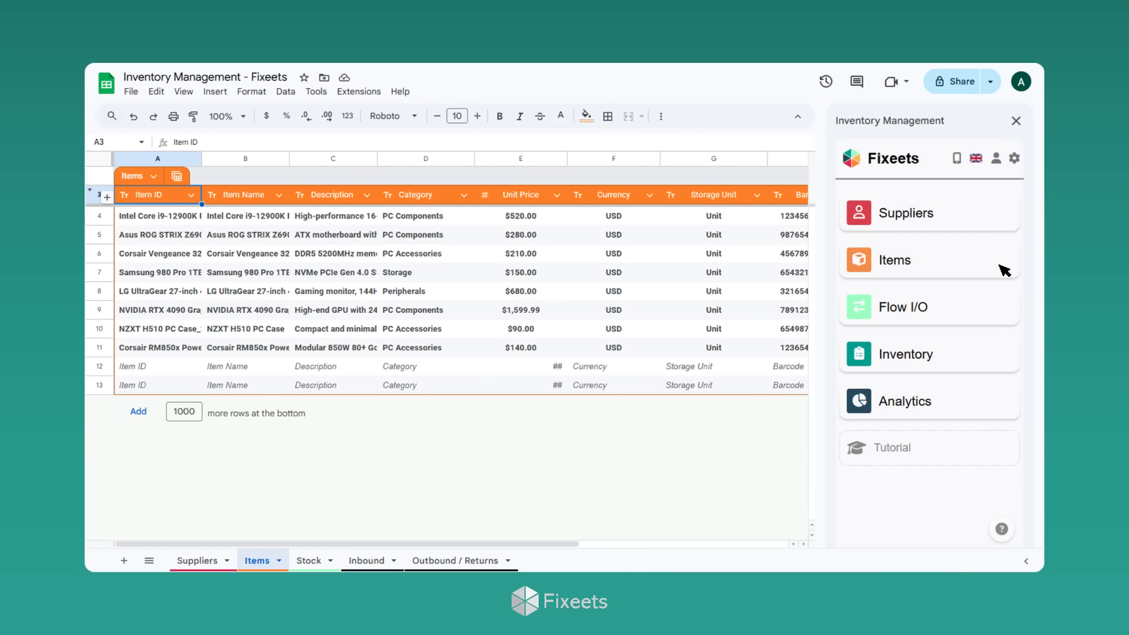
Step: Modify the Intel Core i9-12900K Processor item, setting its category to PC Accessories
{"action": "left_click", "coordinate": [1002, 268]}
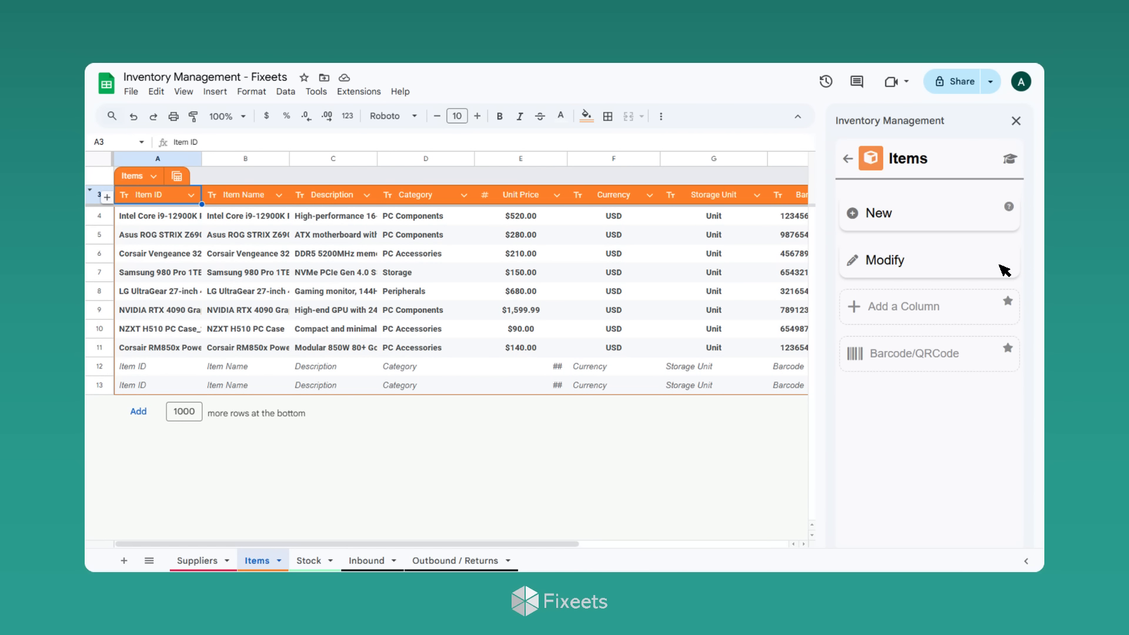
{"action": "left_click", "coordinate": [1004, 270]}
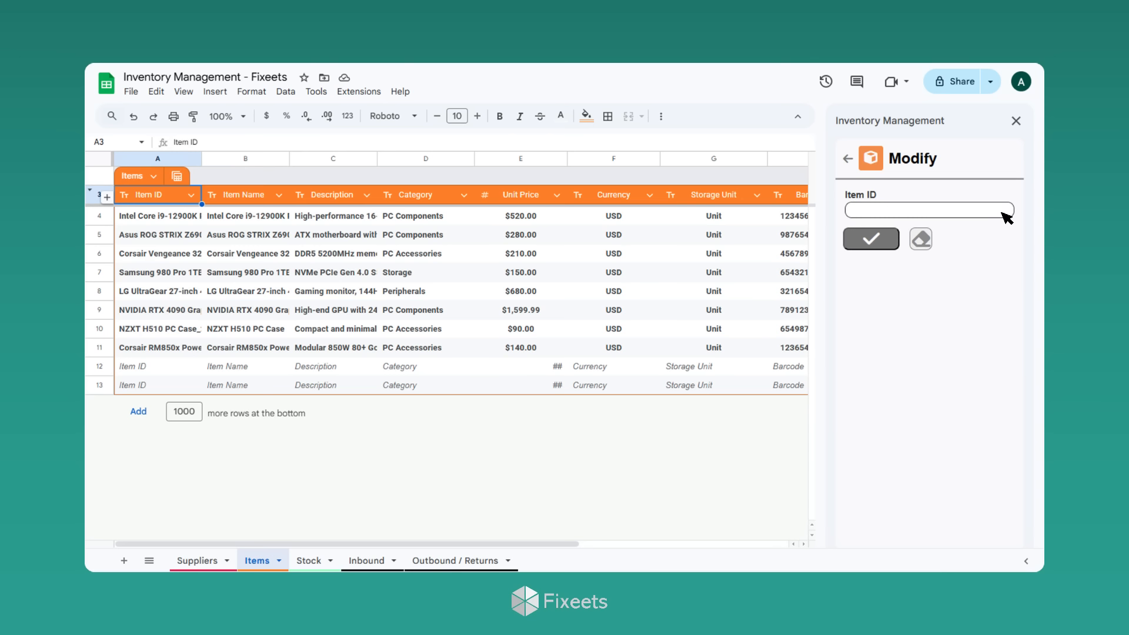
{"action": "left_click", "coordinate": [871, 239]}
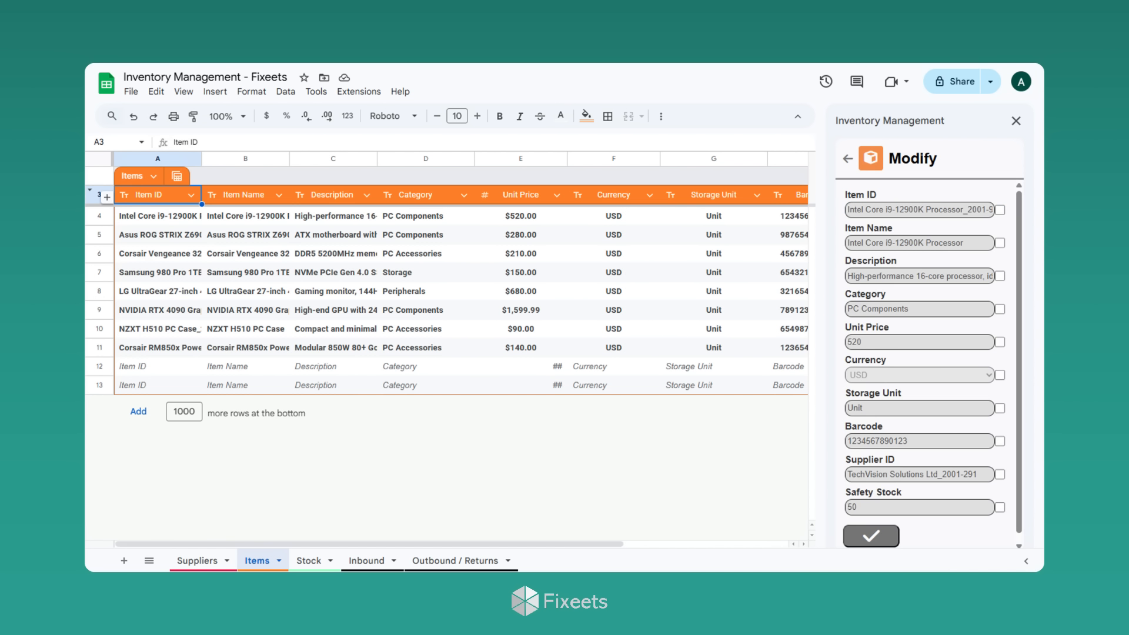
{"action": "left_click", "coordinate": [1002, 312]}
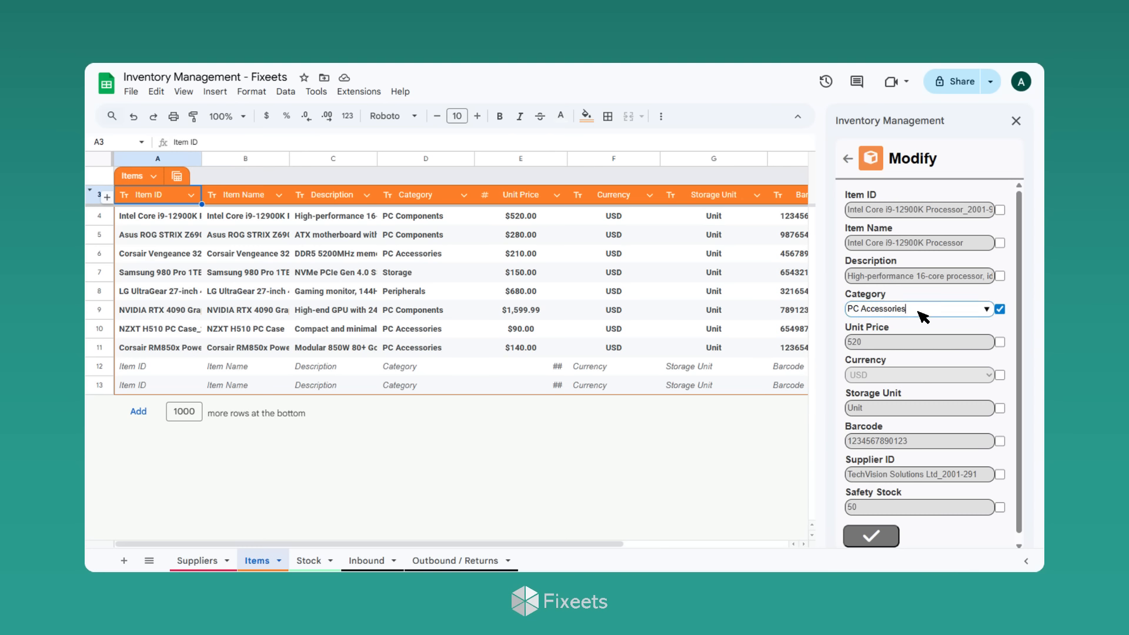
{"action": "left_click", "coordinate": [886, 537]}
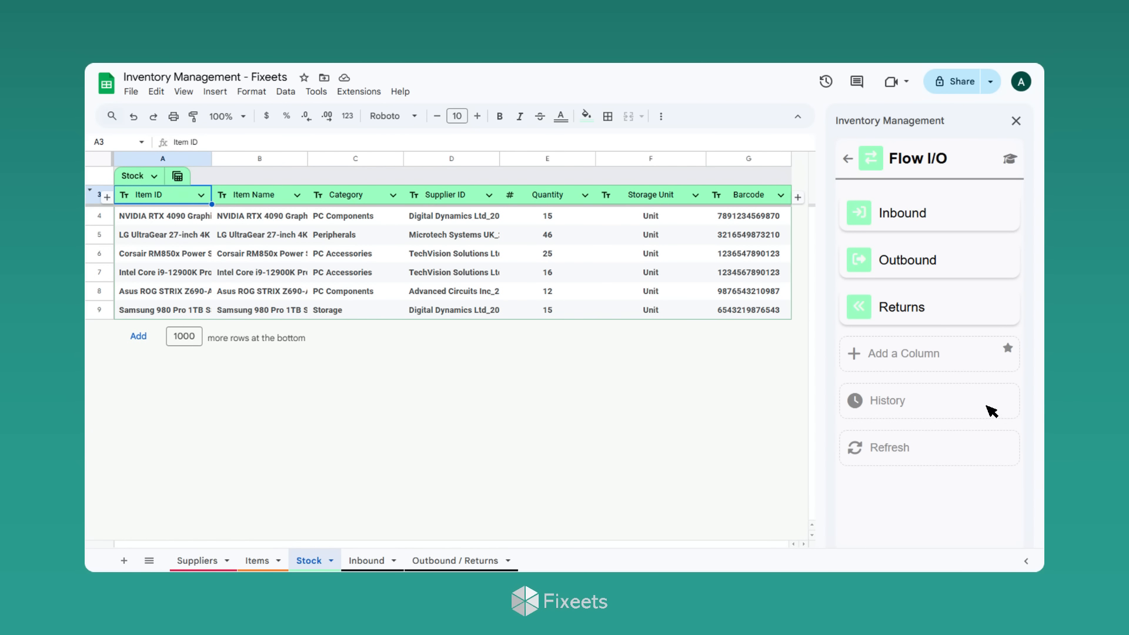
Step: From the stock flow history, modify the 4 September 2025 inbound record of the Intel Core i9-12900K Processor, setting its quantity to 10
{"action": "left_click", "coordinate": [992, 411]}
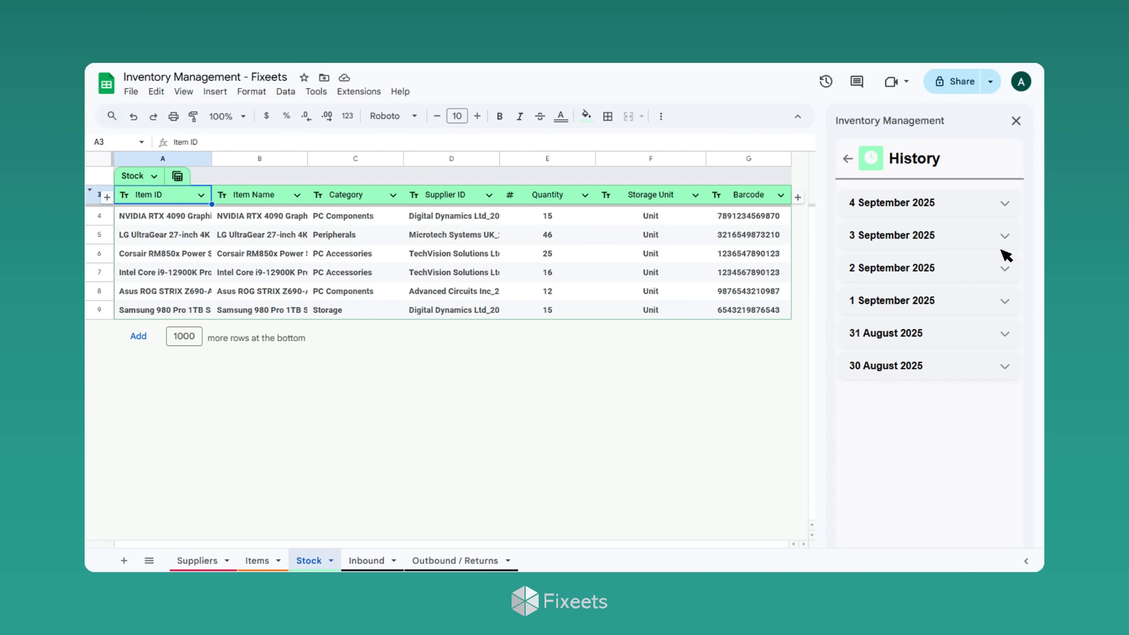
{"action": "left_click", "coordinate": [1005, 203]}
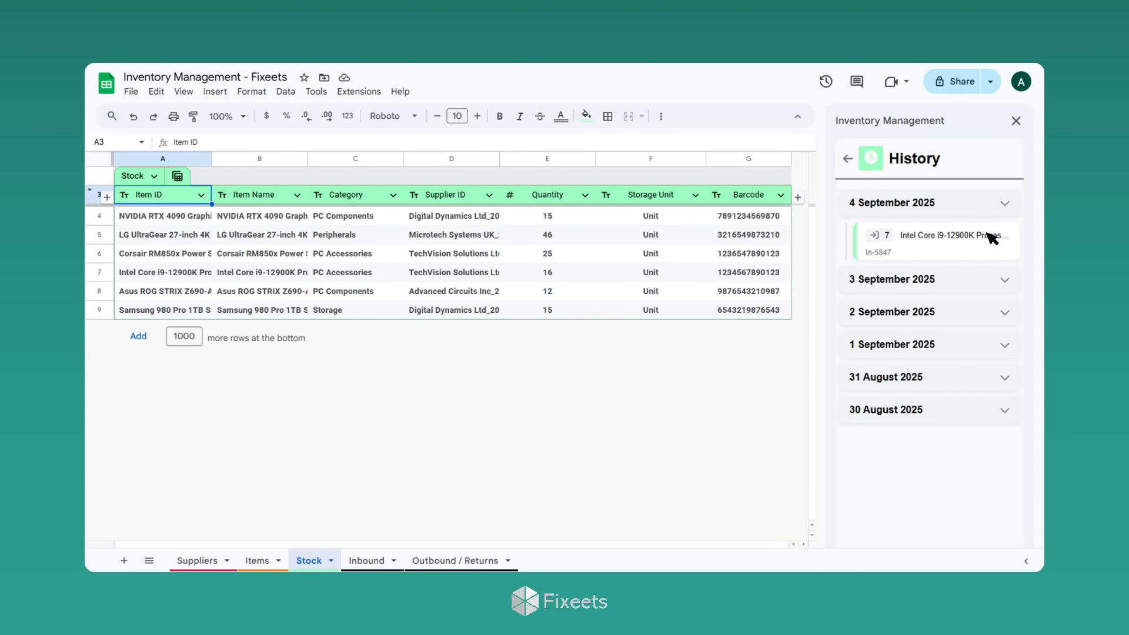
{"action": "left_click", "coordinate": [979, 255]}
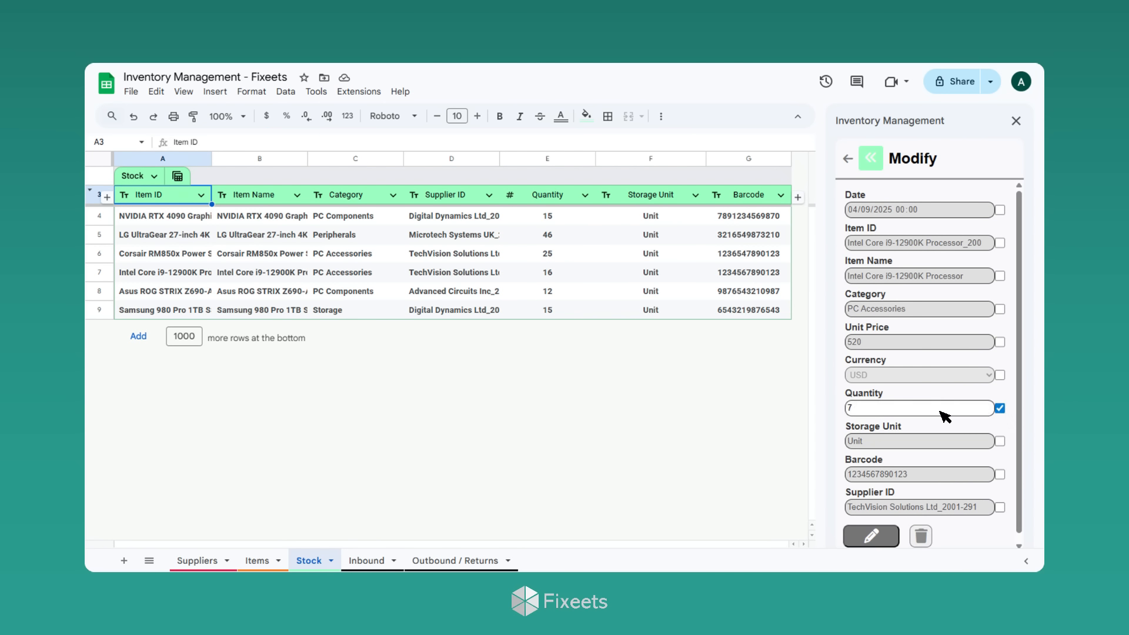
{"action": "left_click", "coordinate": [863, 410]}
{"action": "key", "text": "BackSpace"}
{"action": "type", "text": "10"}
{"action": "left_click", "coordinate": [885, 541]}
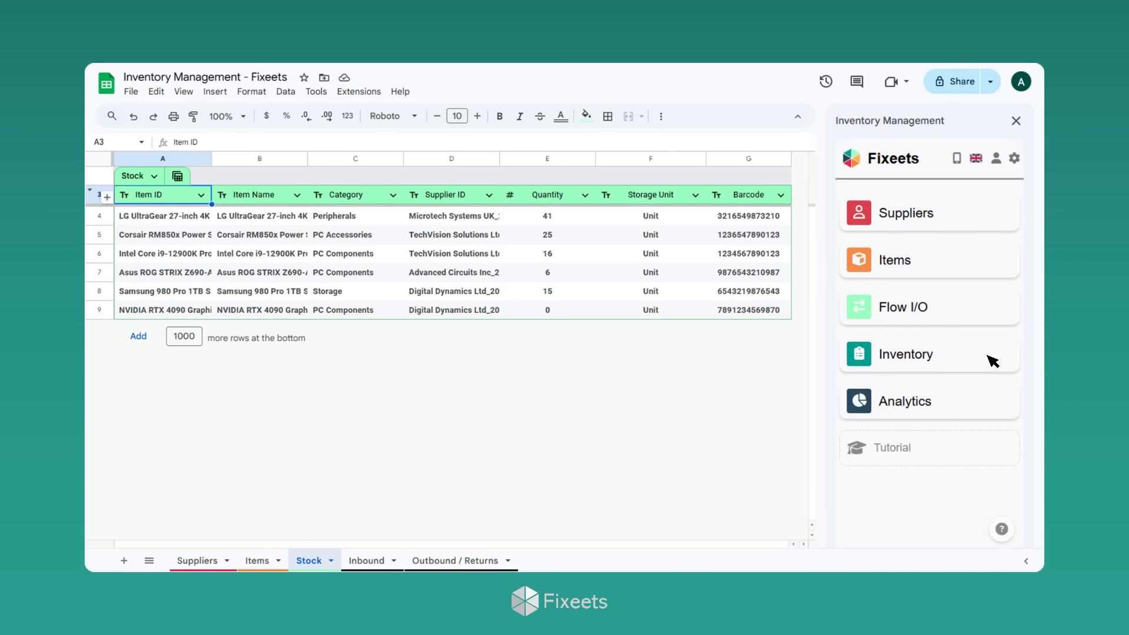
Step: Create a new inventory count and fill in a record for the LG UltraGear 27-inch 4K Monitor with an inventory quantity of 35
{"action": "left_click", "coordinate": [993, 361]}
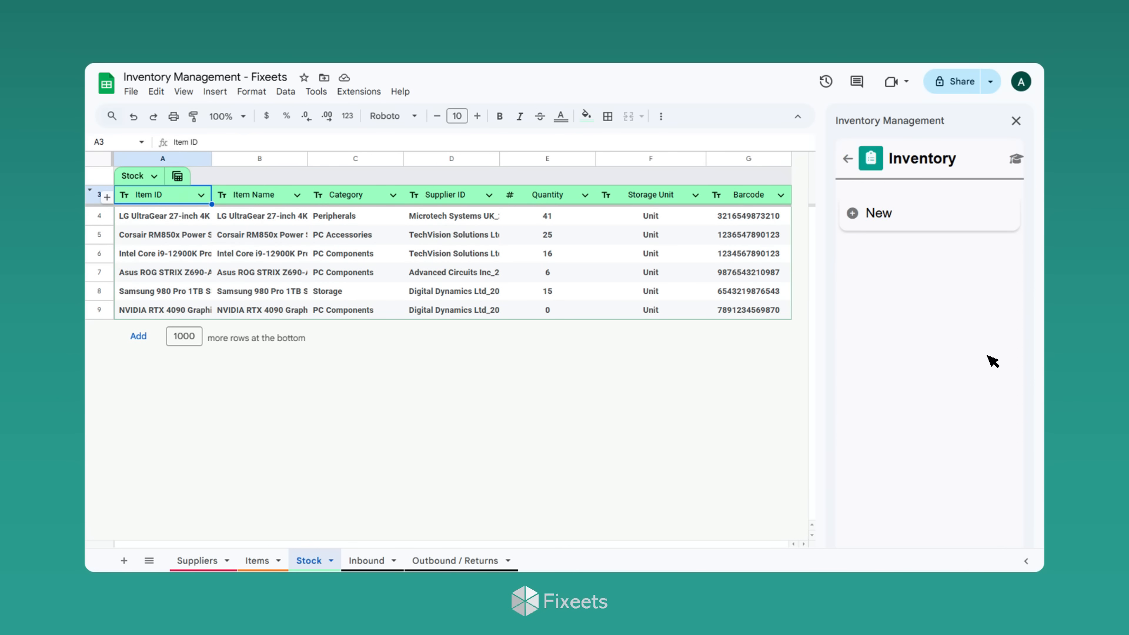
{"action": "left_click", "coordinate": [939, 218]}
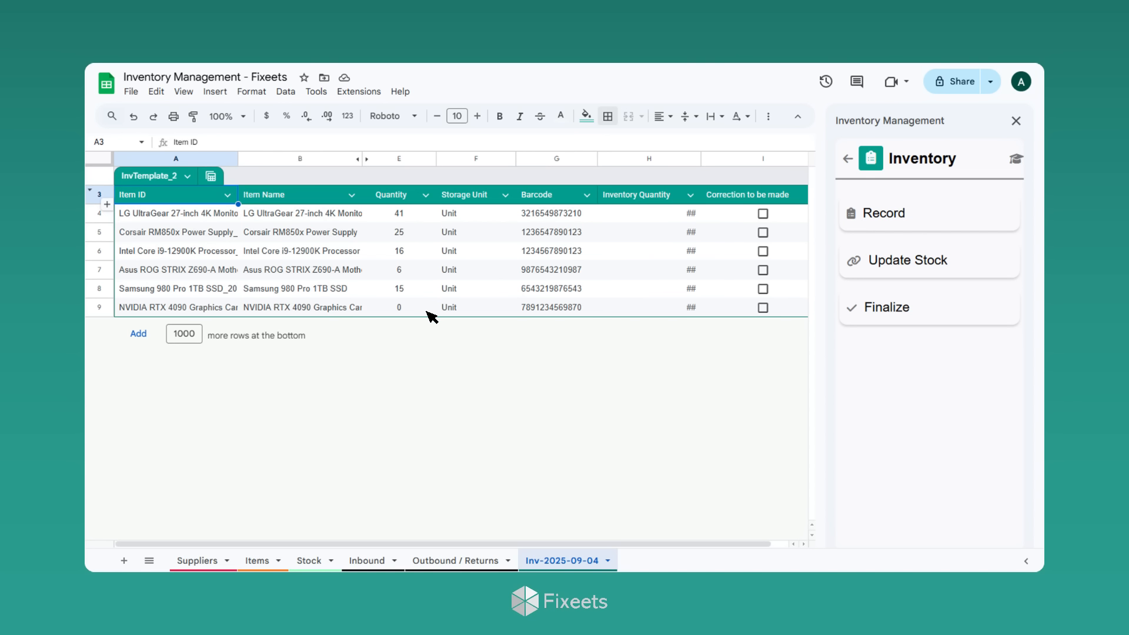
{"action": "left_click", "coordinate": [933, 224]}
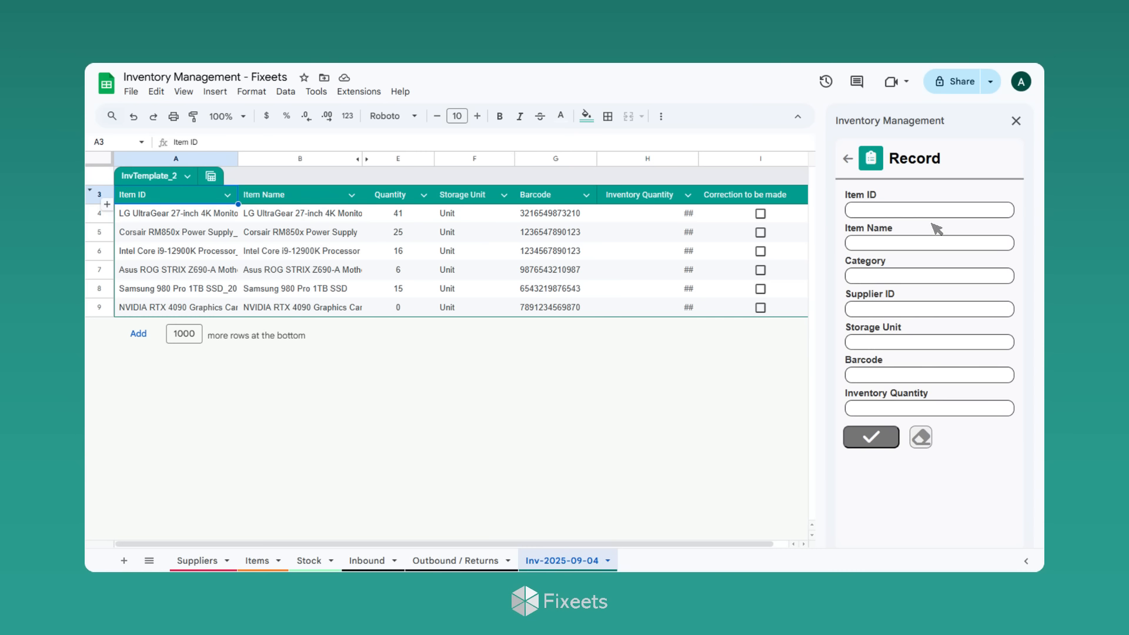
{"action": "left_click", "coordinate": [976, 214]}
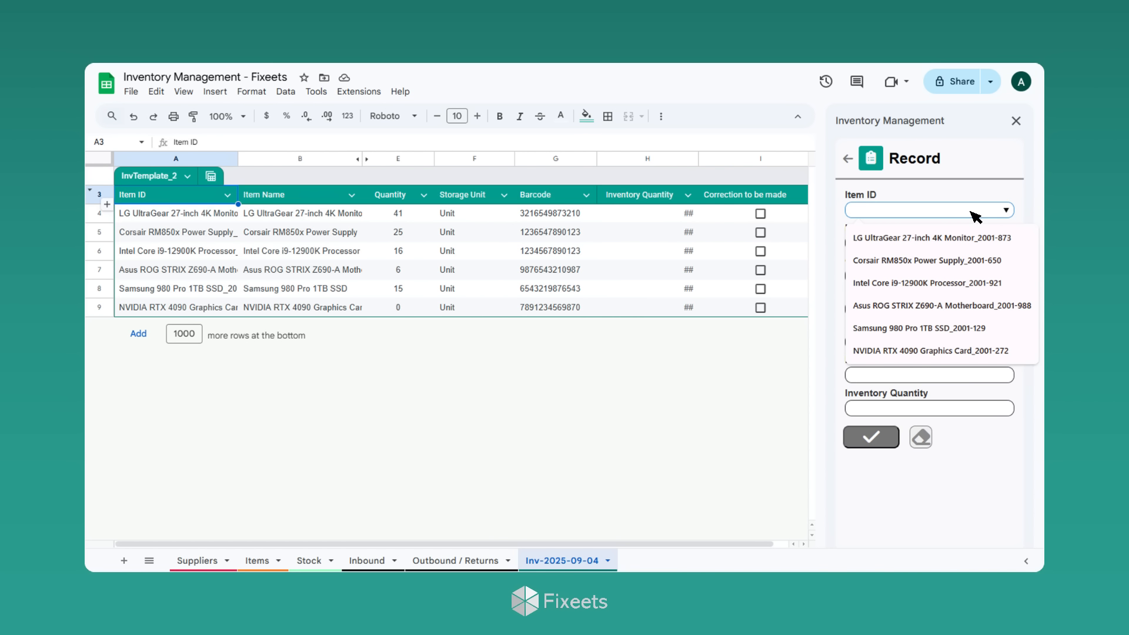
{"action": "left_click", "coordinate": [997, 244]}
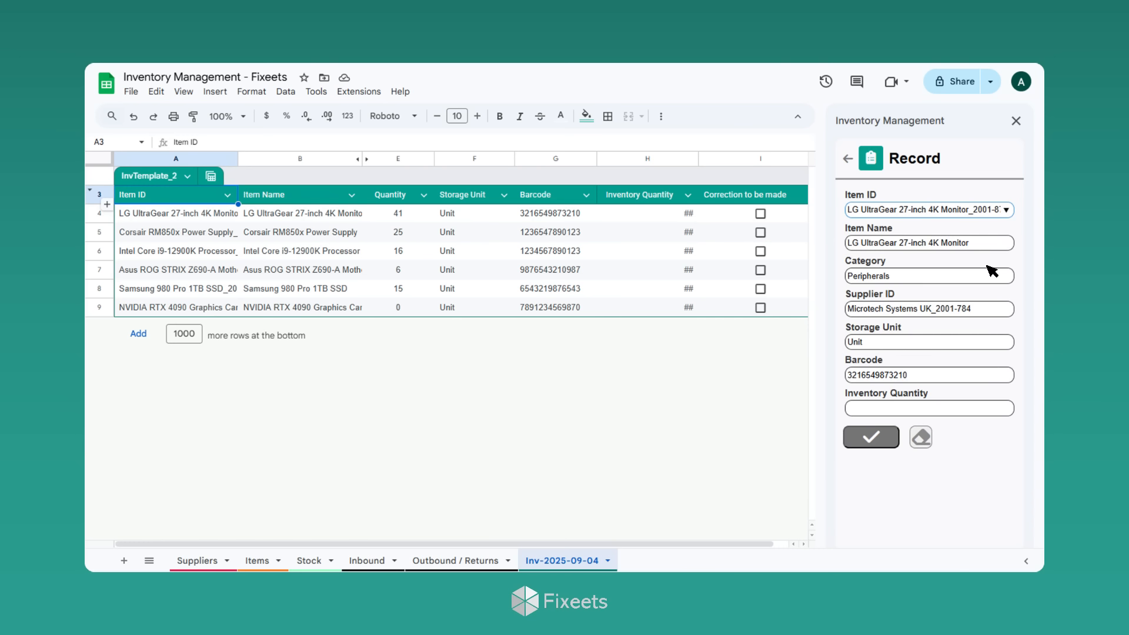
{"action": "left_click", "coordinate": [915, 413]}
{"action": "type", "text": "35"}
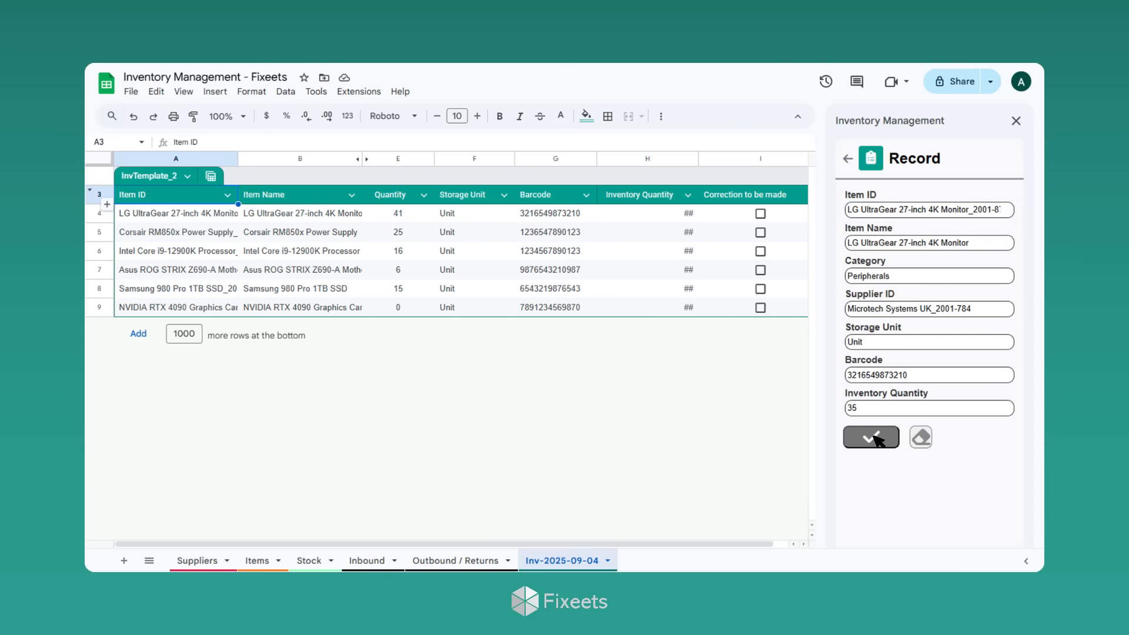